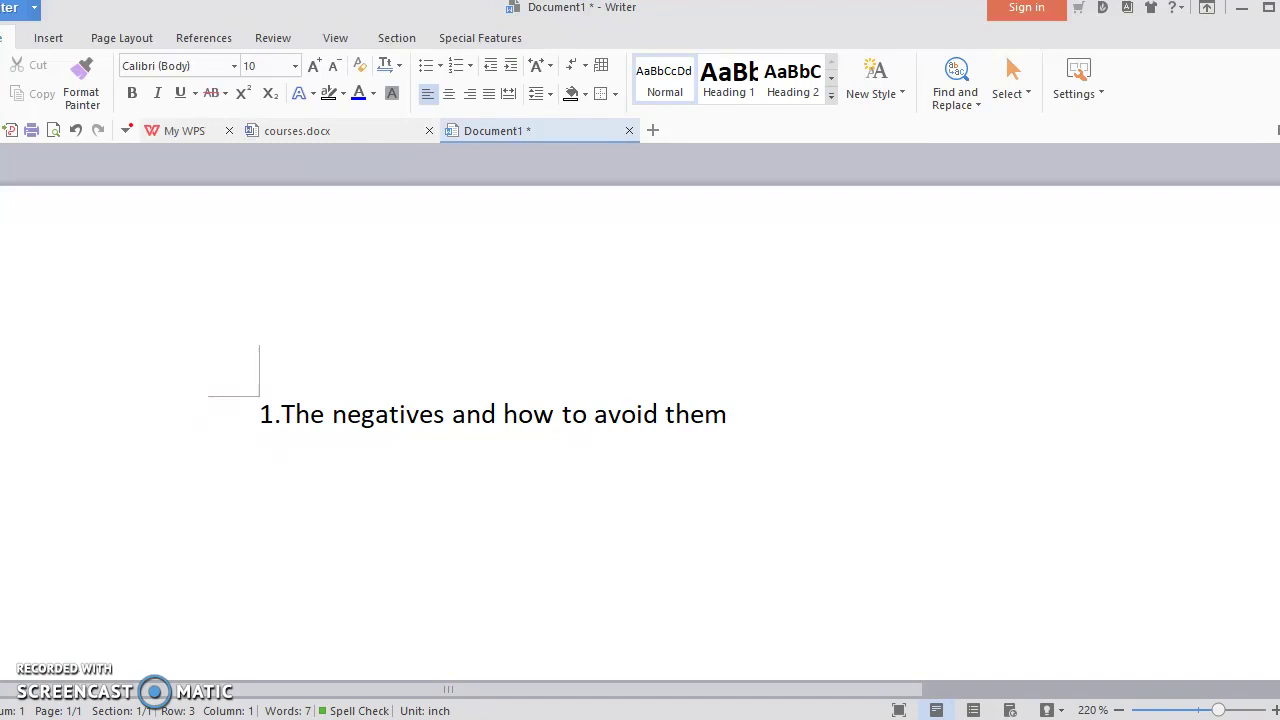
Step: Switch to courses.docx and review its 13-item course outline, selecting 'HOW TO' in item 4
{"action": "left_click", "coordinate": [290, 130]}
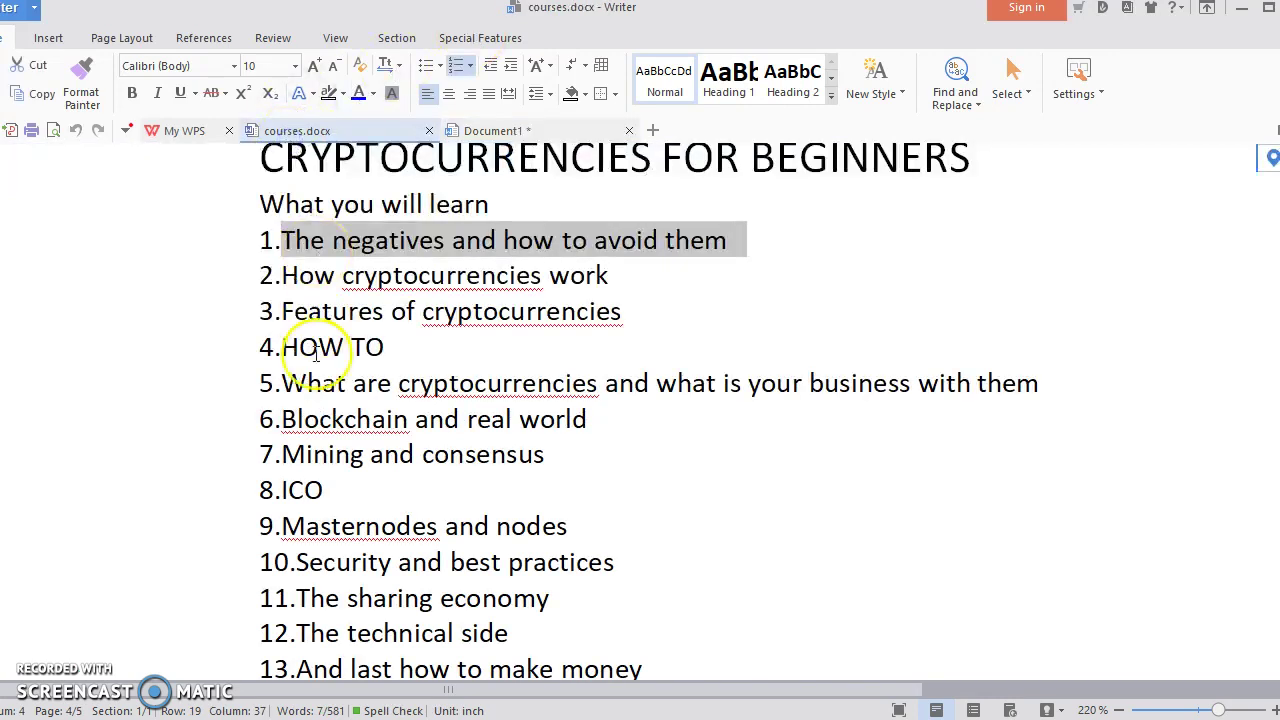
{"action": "left_click", "coordinate": [497, 275]}
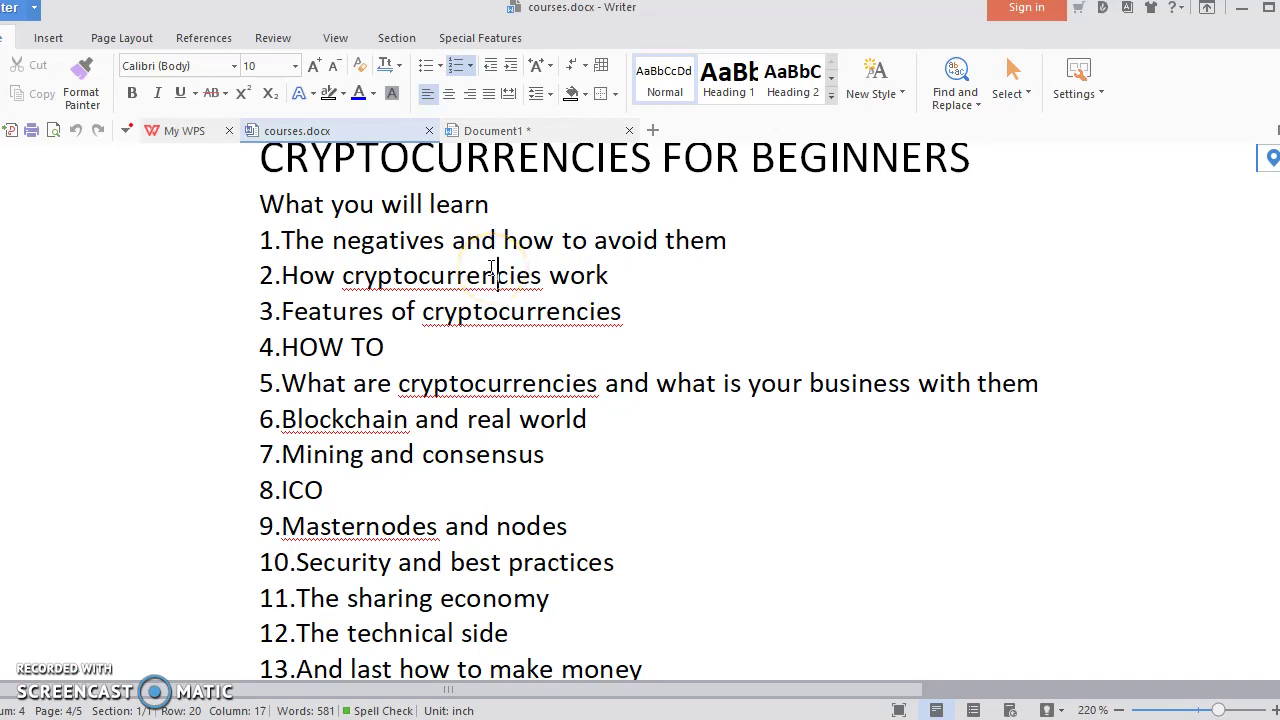
{"action": "left_click_drag", "start_coordinate": [401, 350], "coordinate": [278, 350]}
{"action": "left_click", "coordinate": [740, 406]}
{"action": "left_click", "coordinate": [383, 186]}
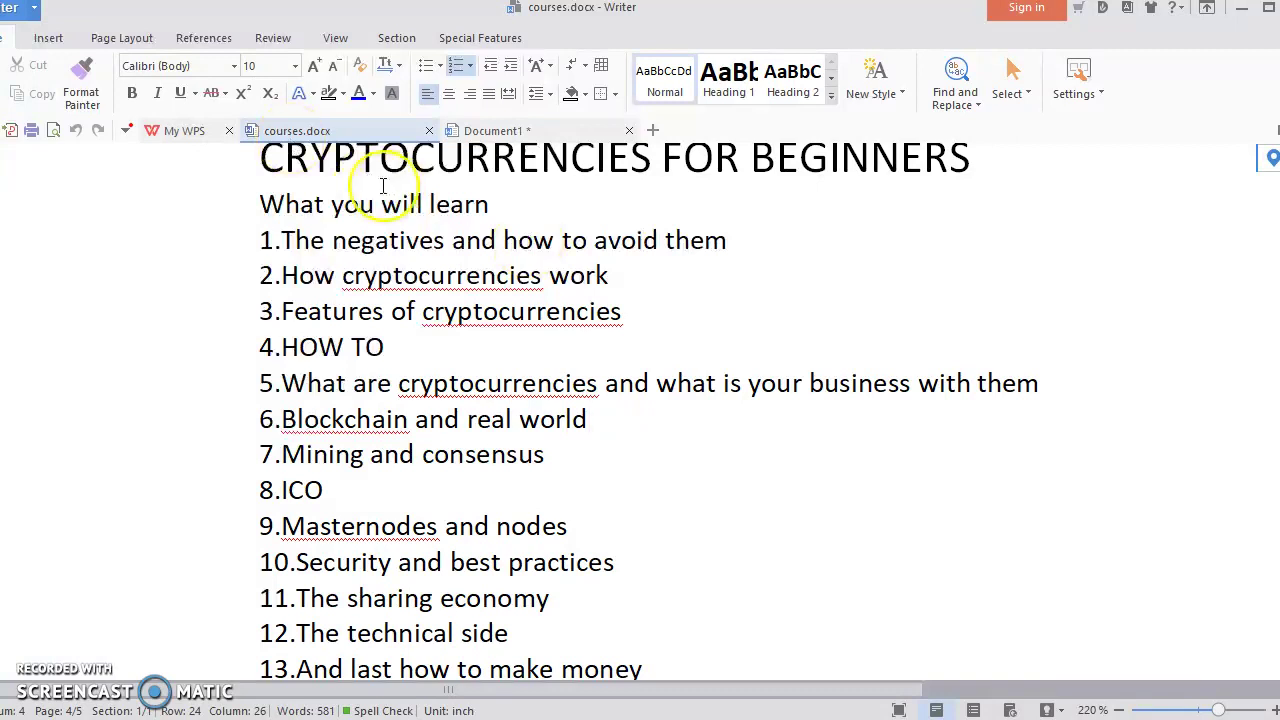
Step: Return to Document1 from courses.docx
{"action": "left_click", "coordinate": [569, 131]}
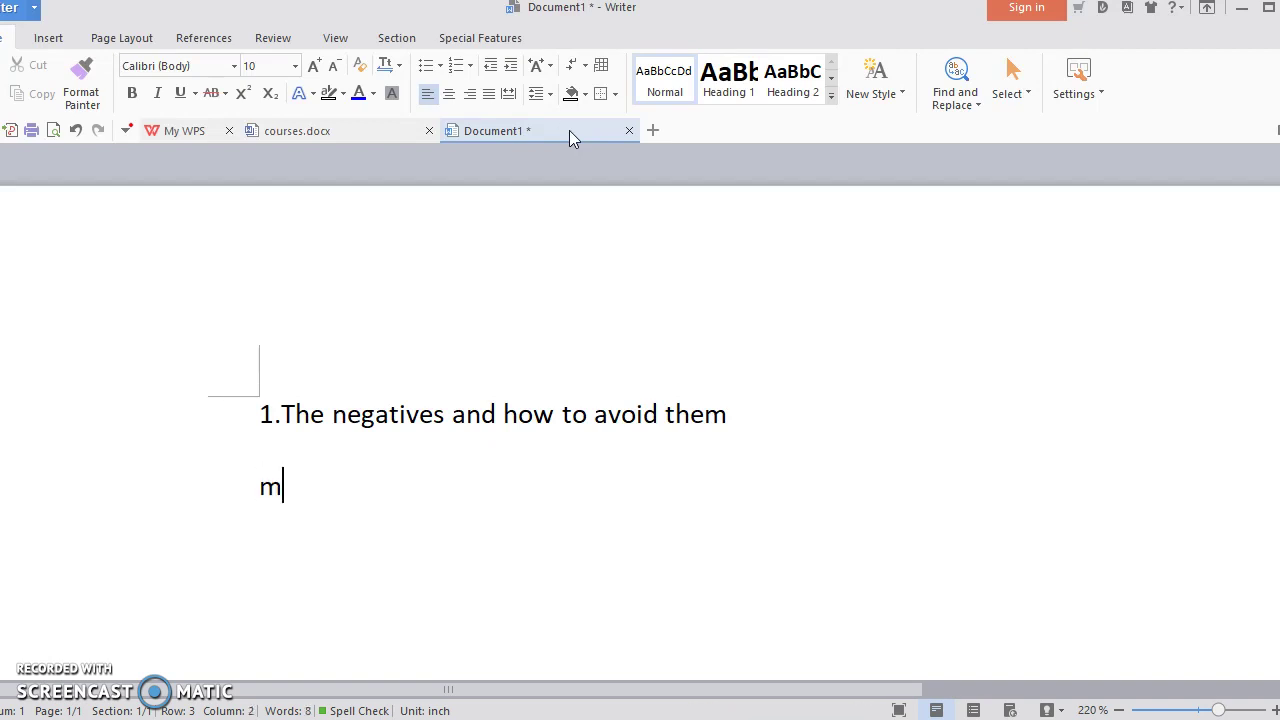
Step: Type the line 'Money $100 $11000', then start the next line with 'Fraud or scams'
{"action": "type", "text": "money"}
{"action": "key", "text": "Return"}
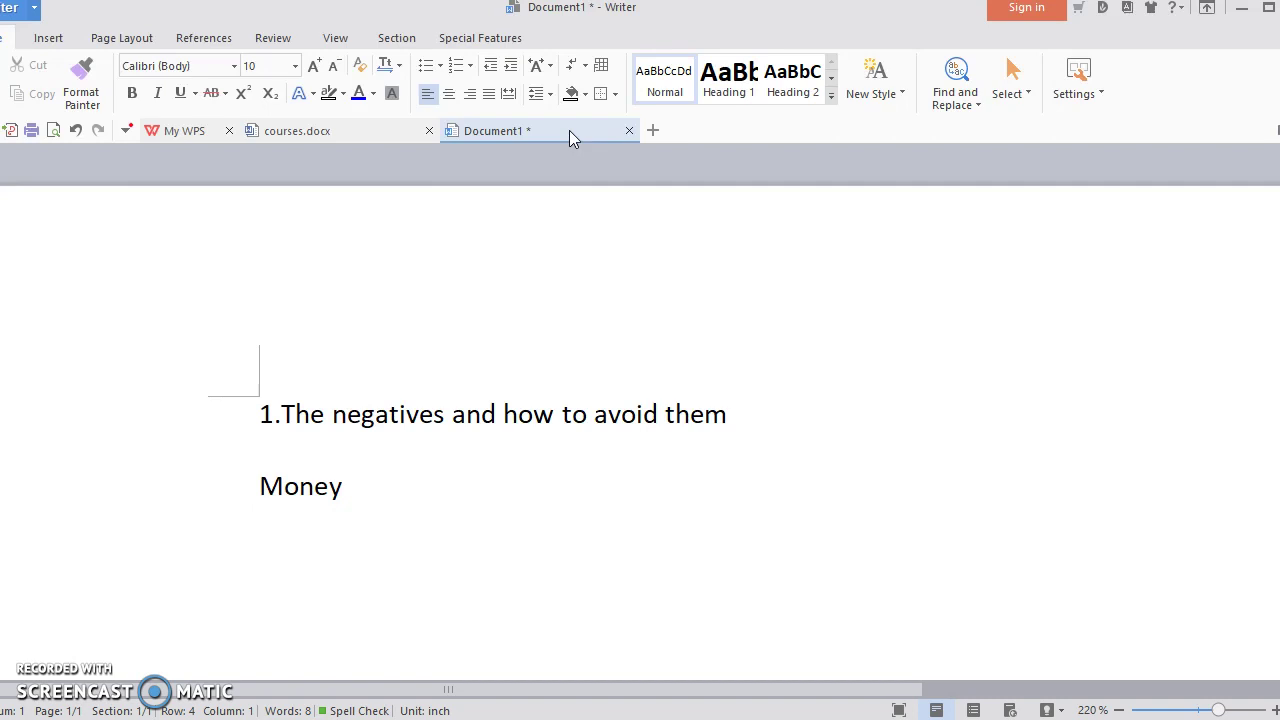
{"action": "key", "text": "BackSpace"}
{"action": "type", "text": "$100 "}
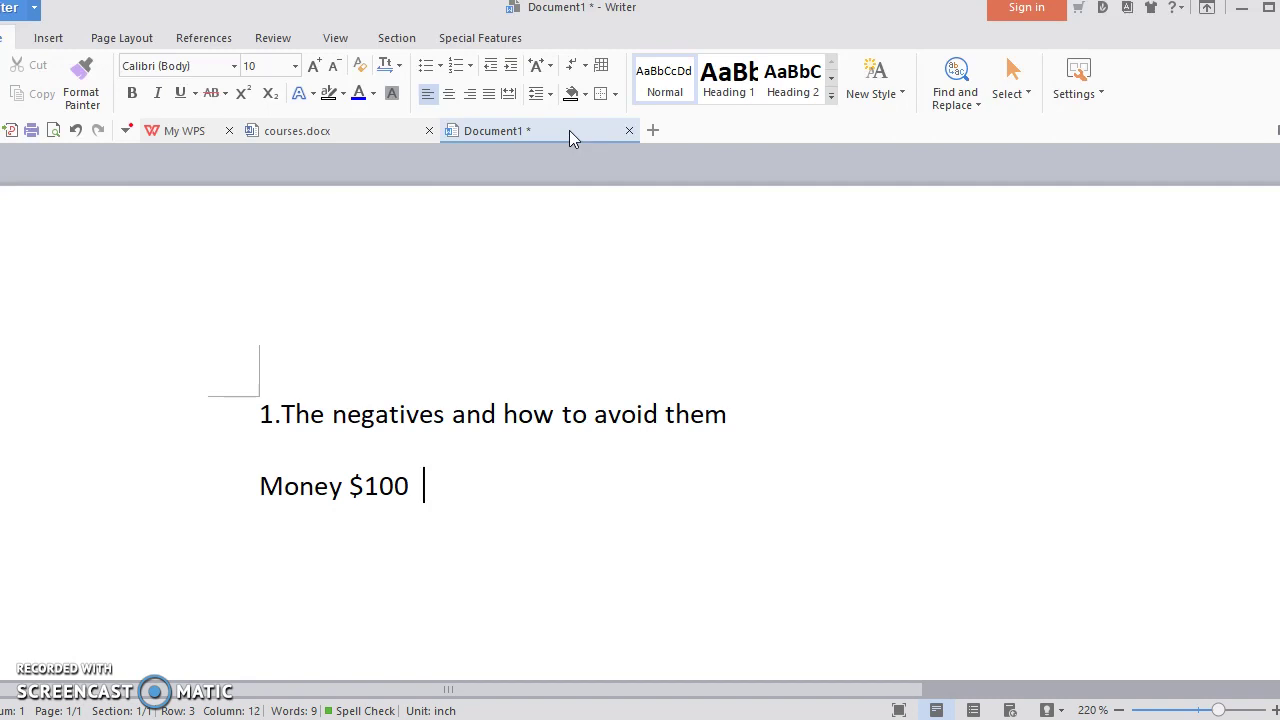
{"action": "type", "text": "$11000"}
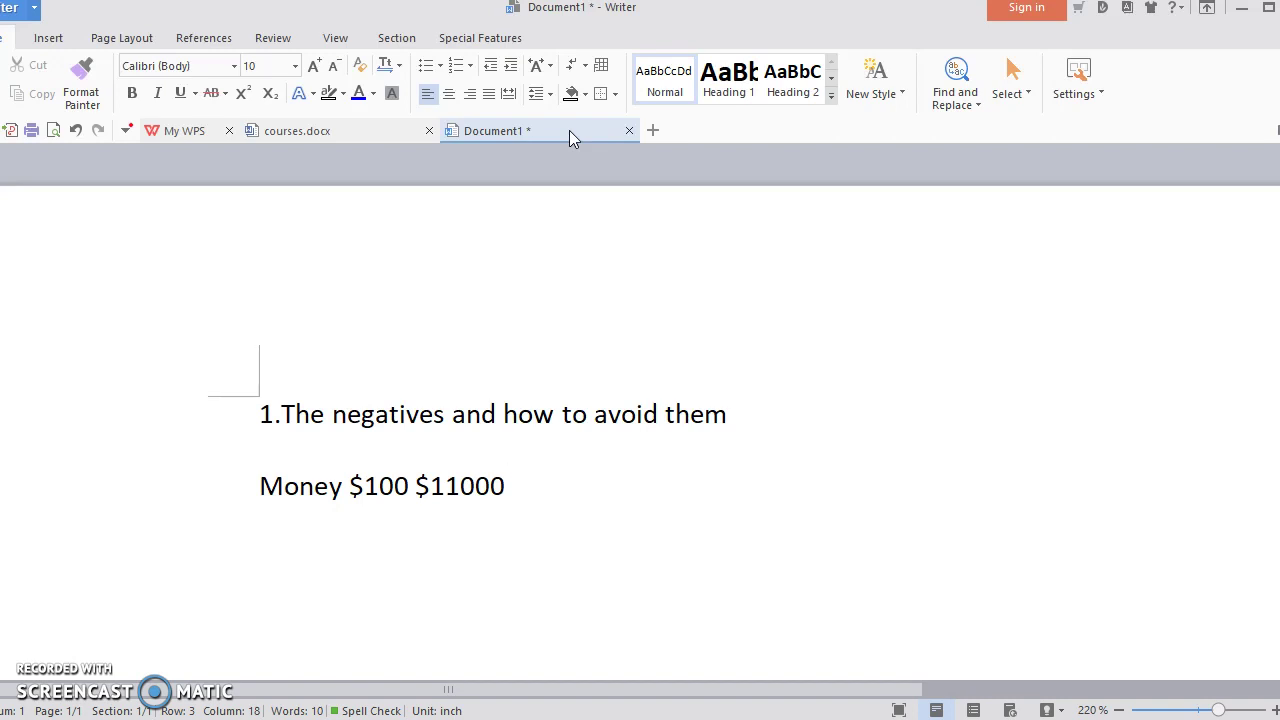
{"action": "key", "text": "Return"}
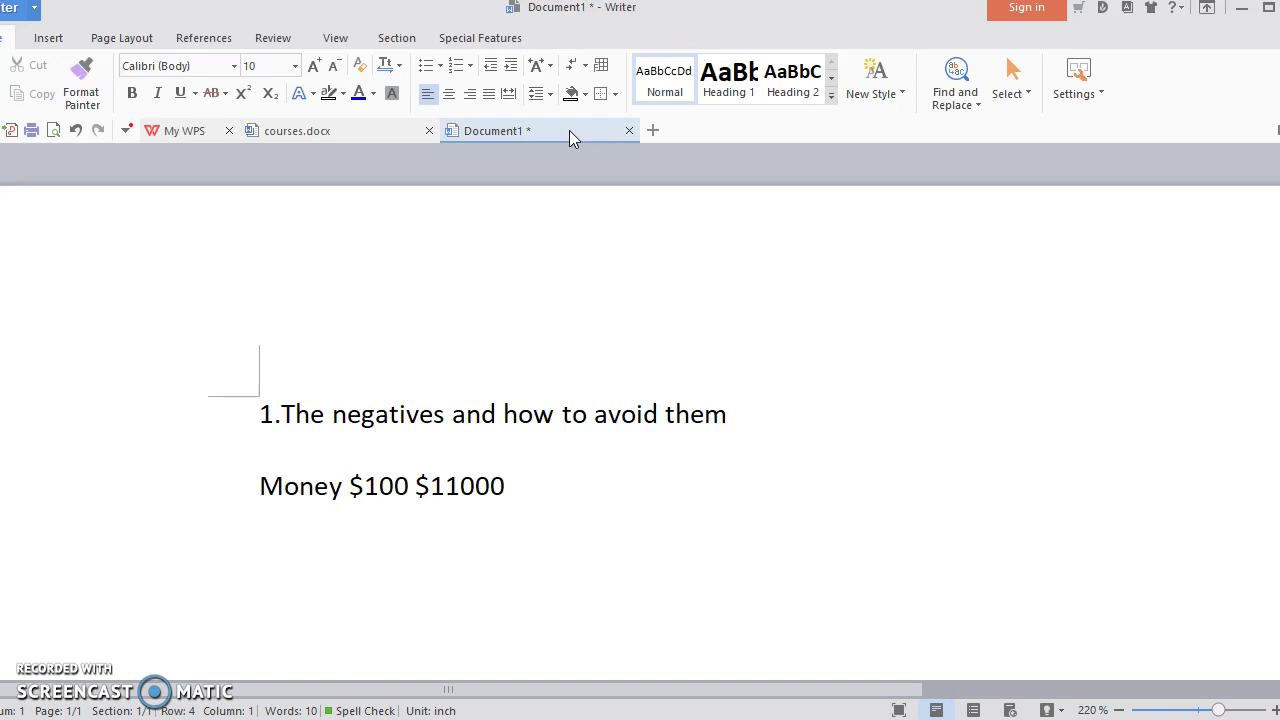
{"action": "type", "text": "Fraud or scams"}
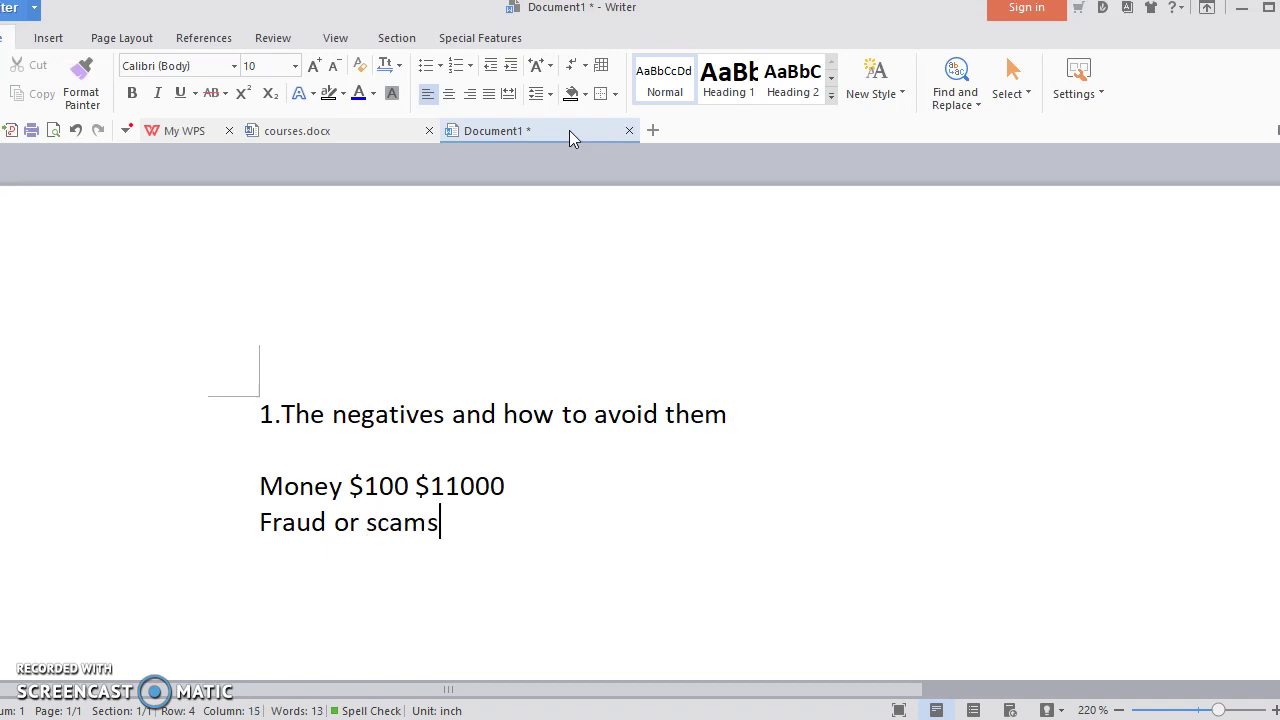
Step: Append 'HYIP' to the end of the 'Fraud or scams' line
{"action": "key", "text": "Return"}
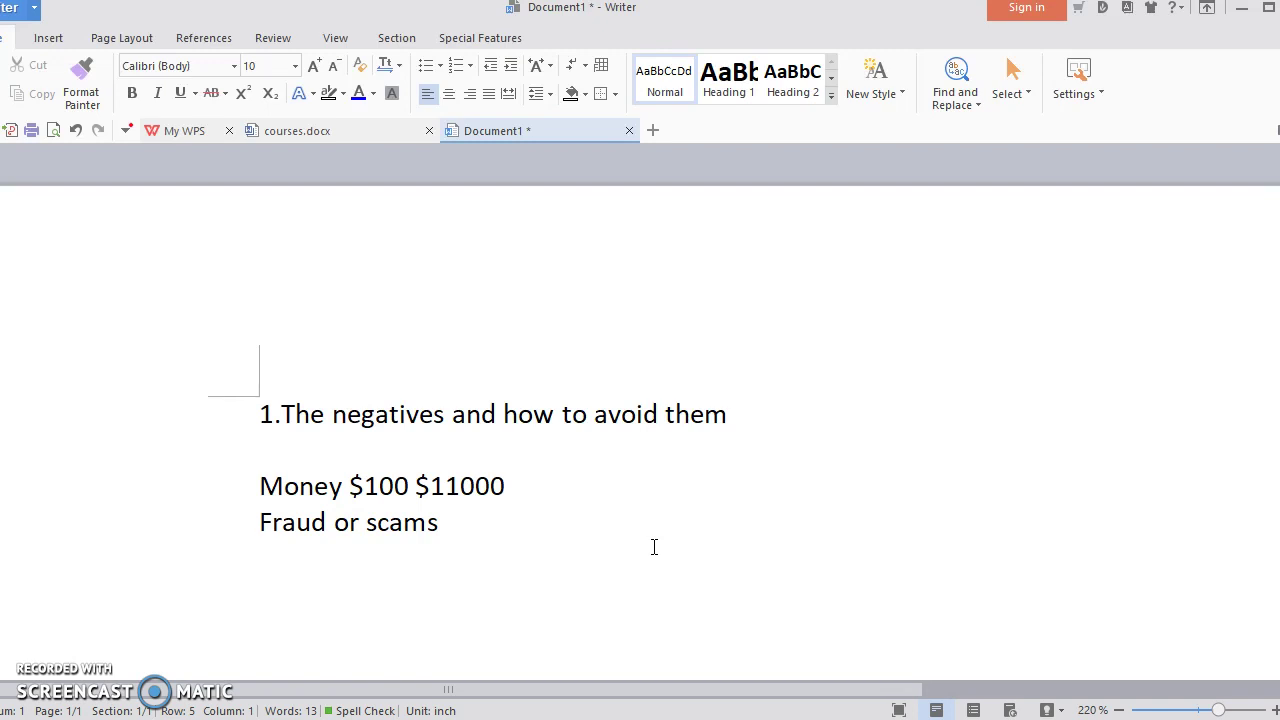
{"action": "key", "text": "BackSpace"}
{"action": "type", "text": "H"}
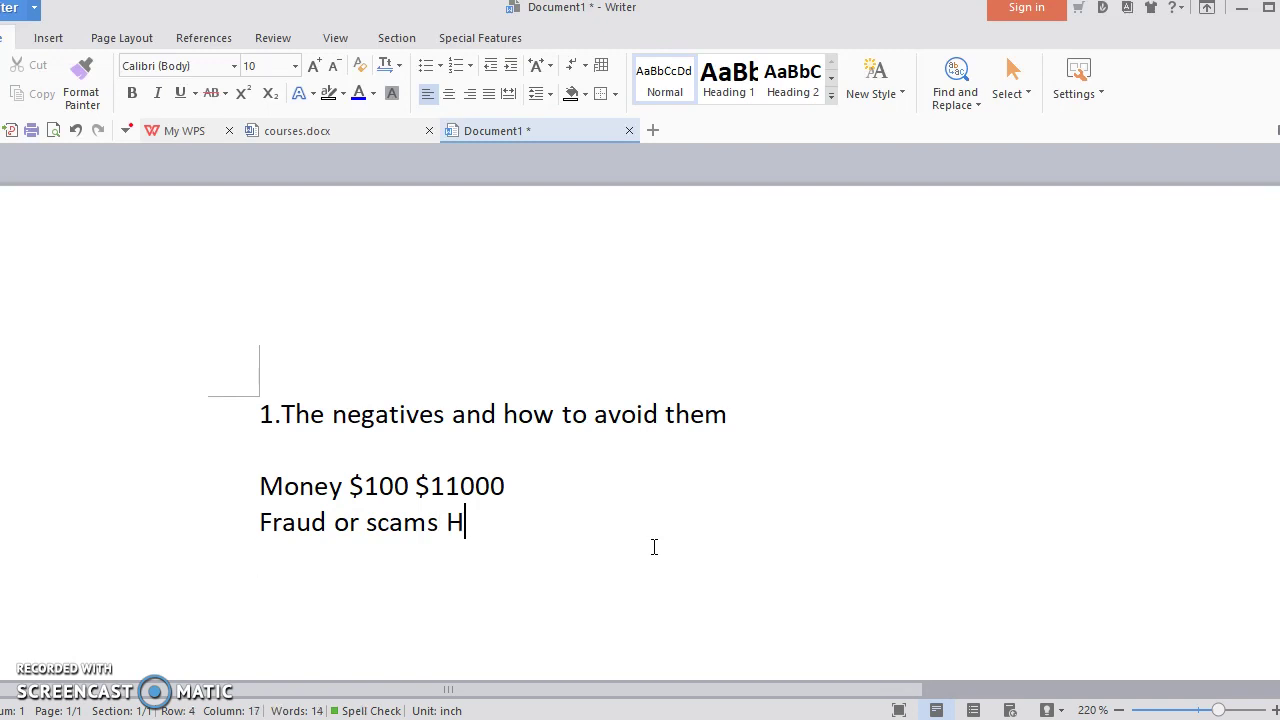
{"action": "type", "text": "YIP"}
Step: Put 'Lies' on its own line below 'Fraud or scams HYIP'
{"action": "key", "text": "Return"}
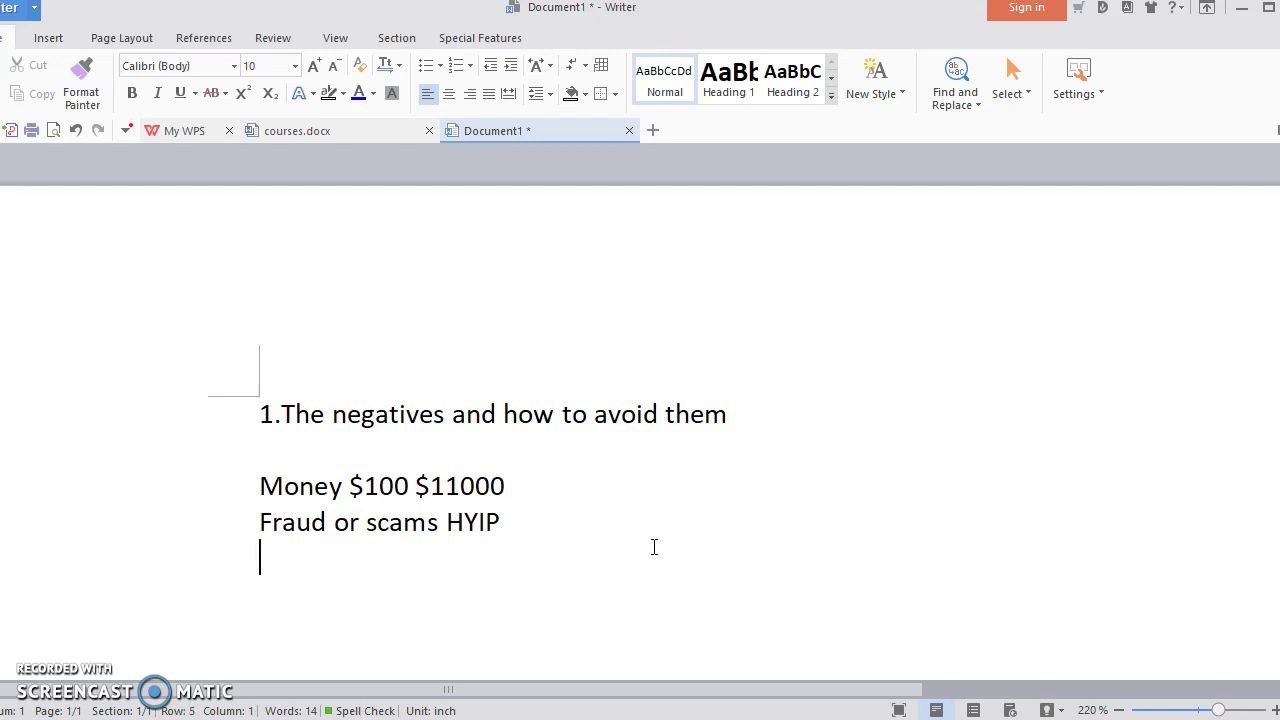
{"action": "type", "text": "Lies"}
{"action": "key", "text": "Return"}
Step: Append 'human needs' to the Lies line, removing a stray 'P', then begin a new line
{"action": "key", "text": "BackSpace"}
{"action": "type", "text": "P"}
{"action": "key", "text": "BackSpace"}
{"action": "type", "text": "human "}
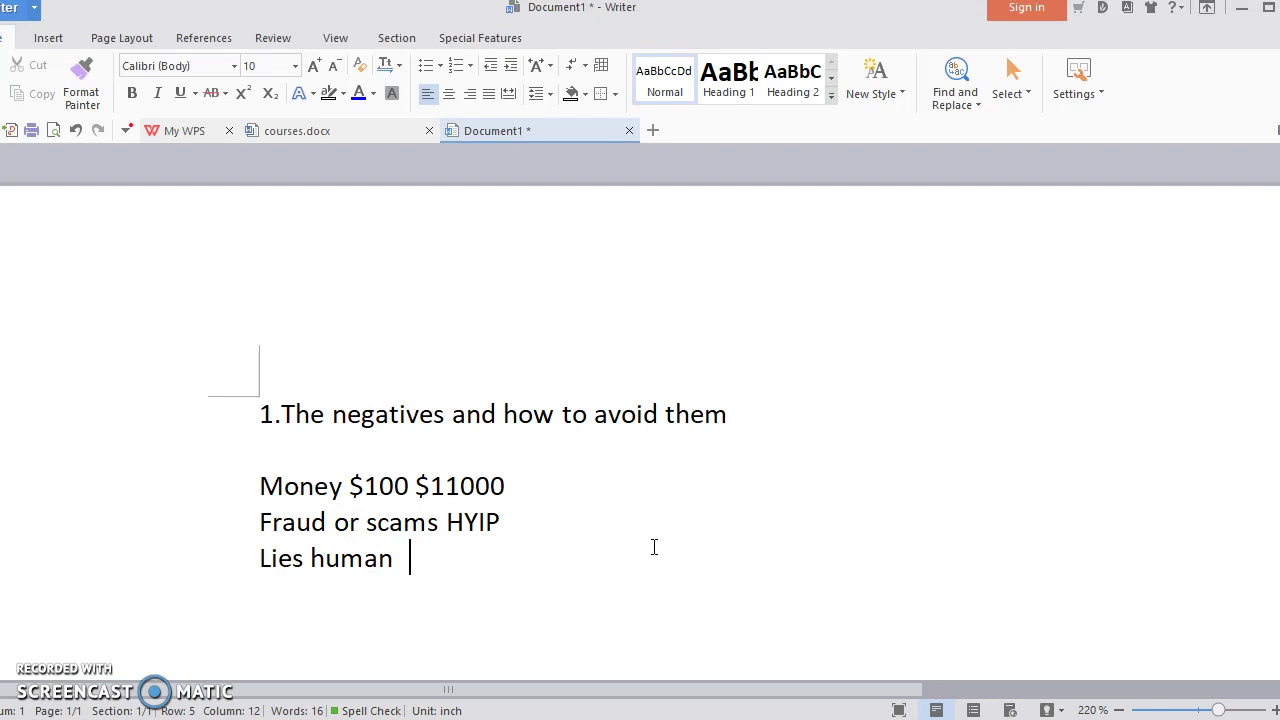
{"action": "type", "text": "needs"}
{"action": "key", "text": "Return"}
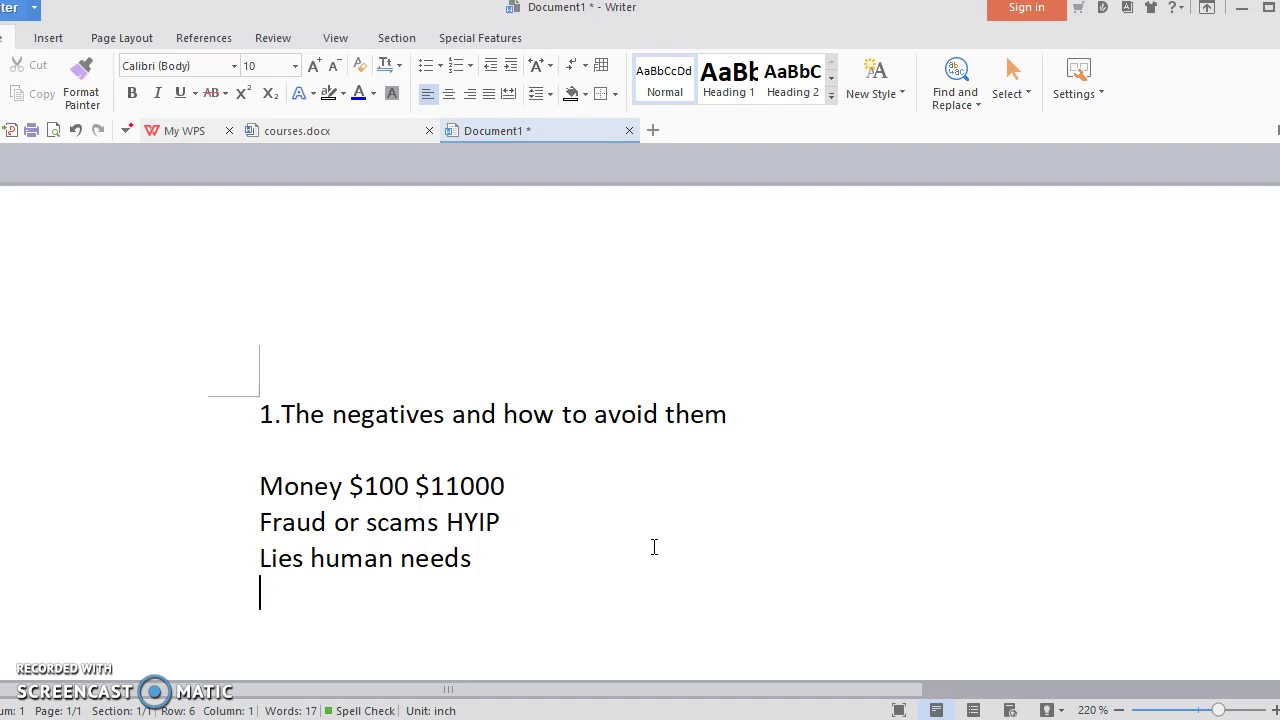
Step: Type 'Impatience' as the fourth item and open an empty line beneath it
{"action": "type", "text": "Impatience"}
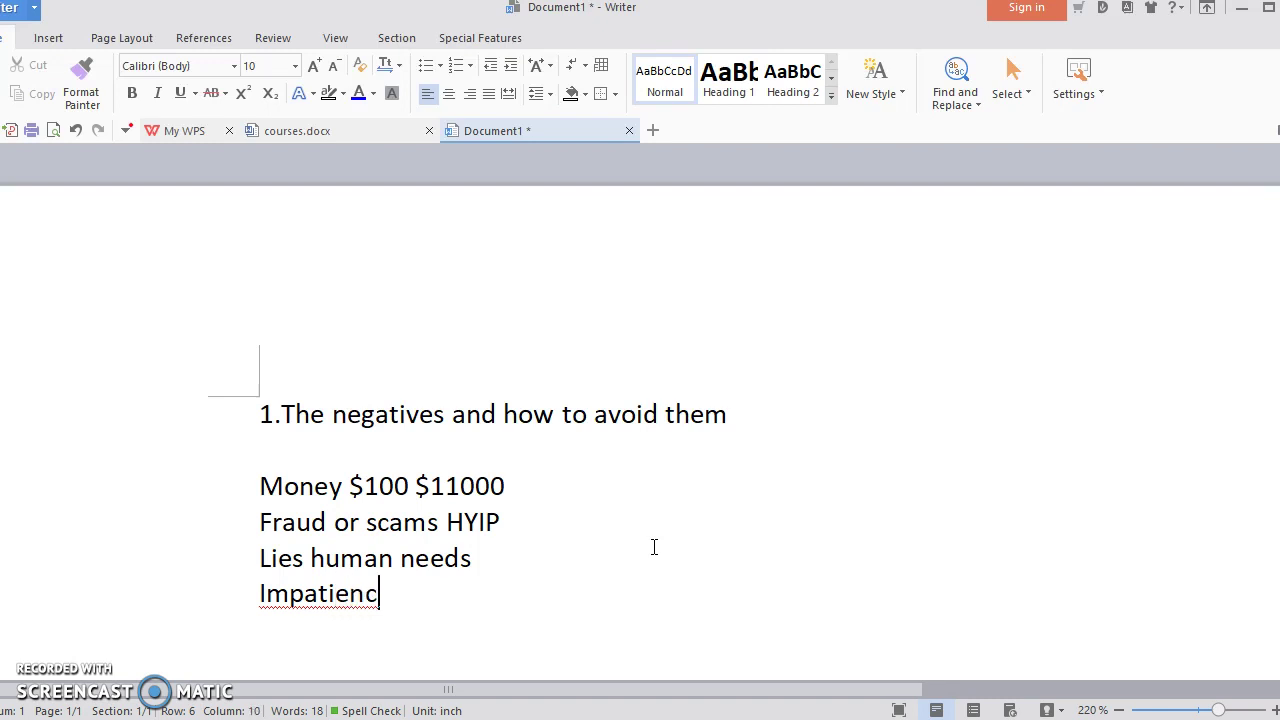
{"action": "key", "text": "Return"}
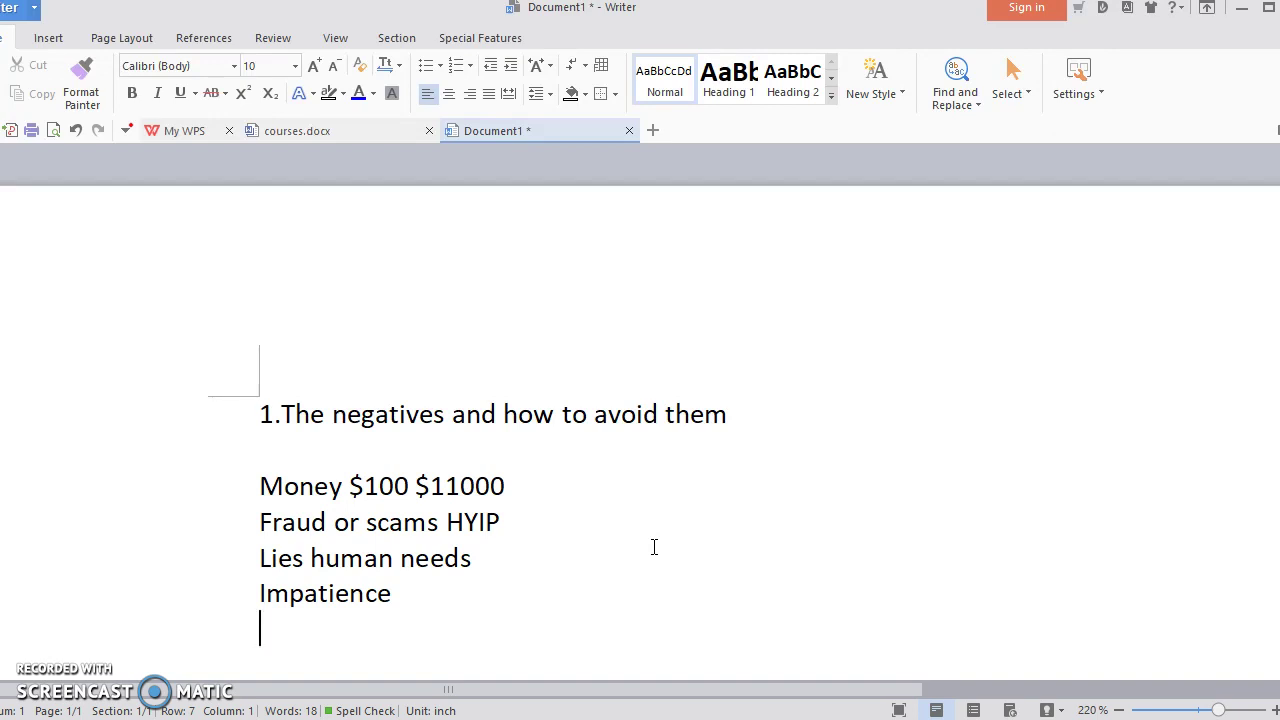
Step: Remove a stray backtick, type 'Ignorance', and start the following line
{"action": "type", "text": "`"}
{"action": "key", "text": "BackSpace"}
{"action": "type", "text": "Ignorance"}
{"action": "key", "text": "Return"}
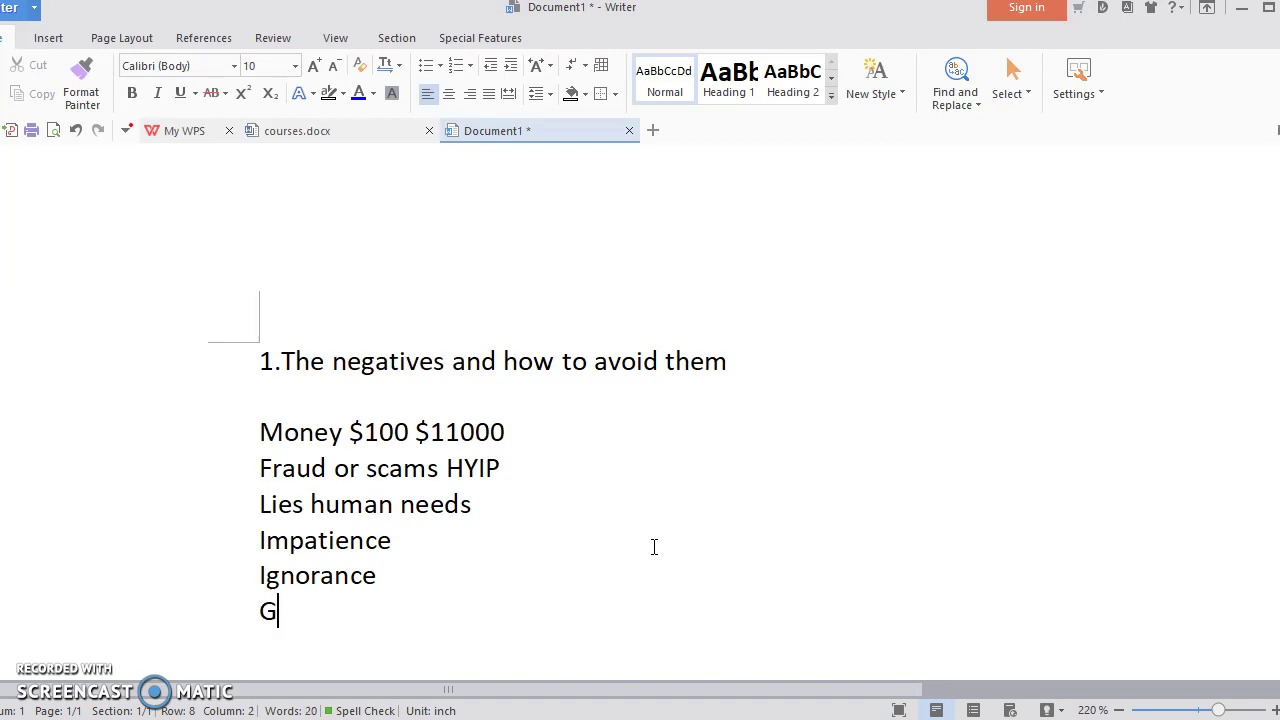
Step: Finish the 'G' line as 'Govt and fake news' and begin a new line
{"action": "type", "text": "ovt and"}
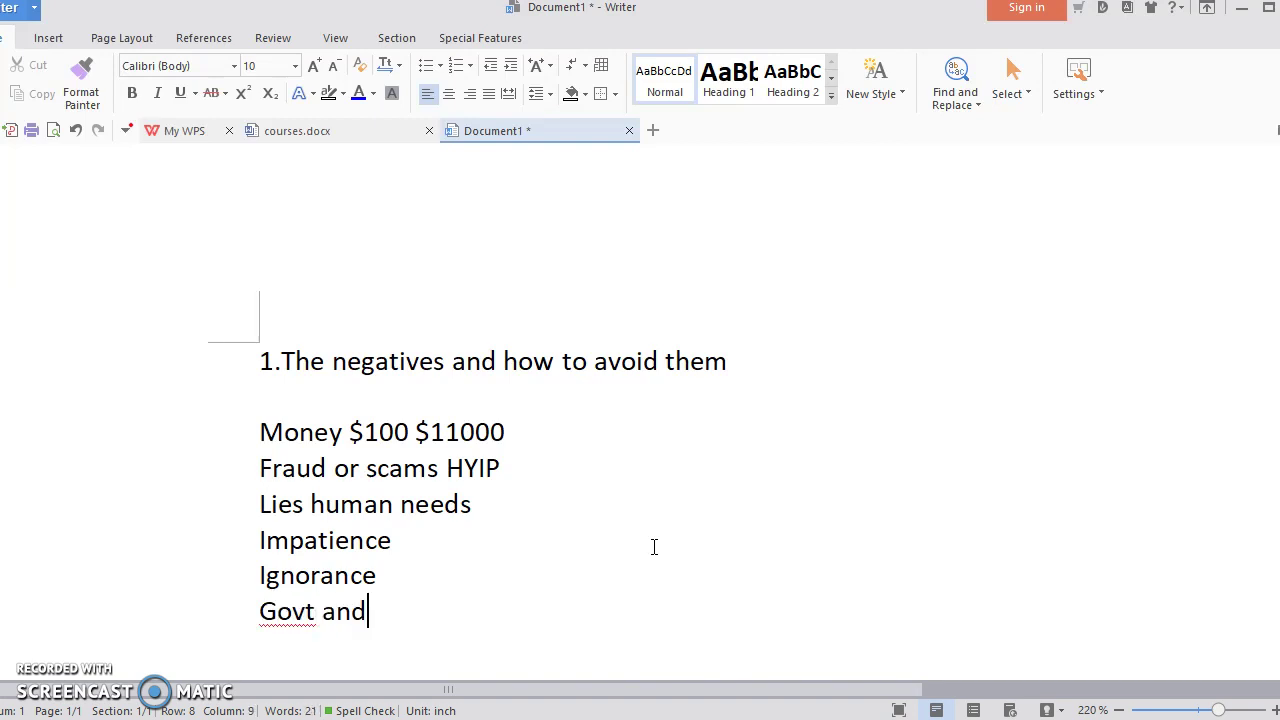
{"action": "type", "text": " fake "}
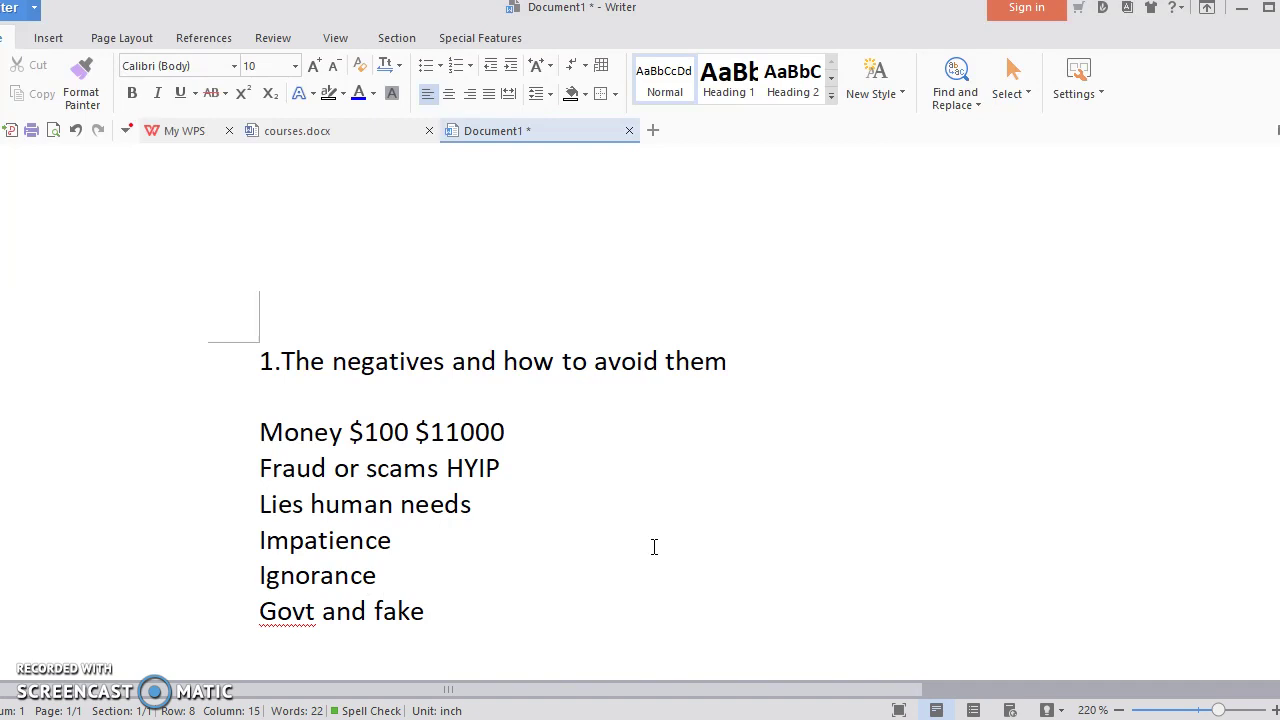
{"action": "type", "text": "news"}
{"action": "key", "text": "Return"}
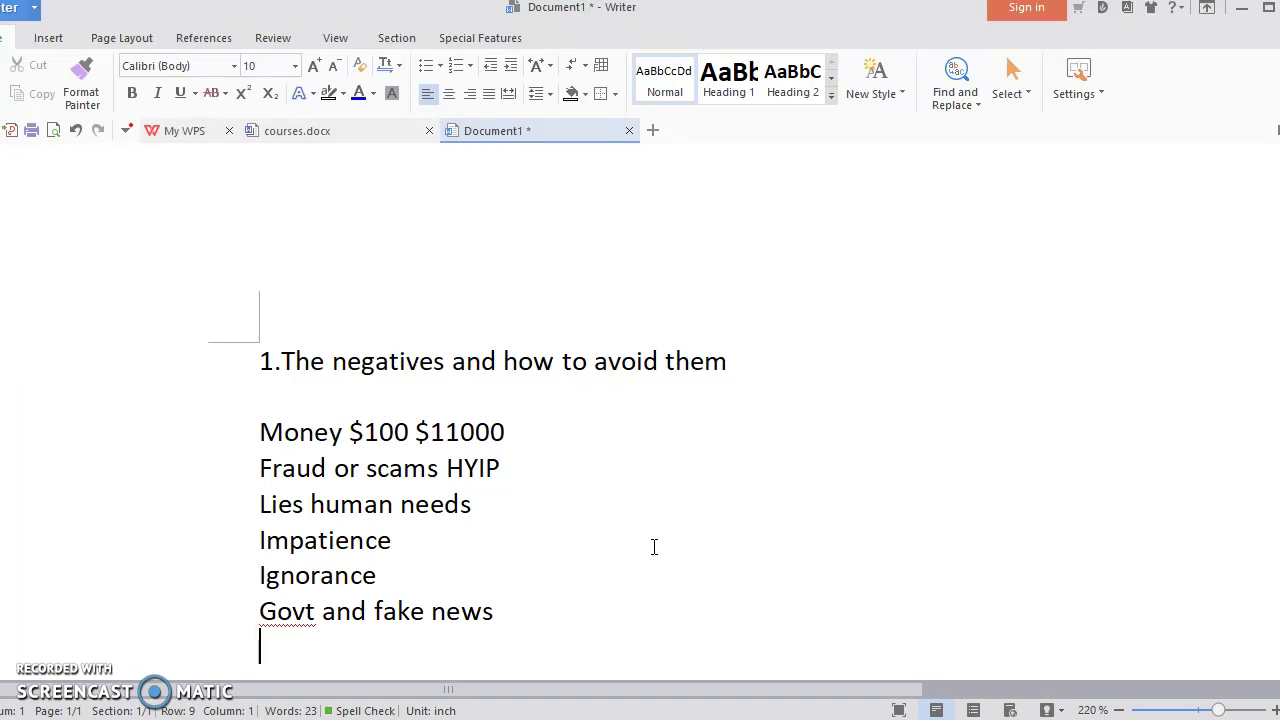
Step: Type 'Banks' as the seventh item, leaving an empty line below it
{"action": "type", "text": "Banks"}
{"action": "key", "text": "Return"}
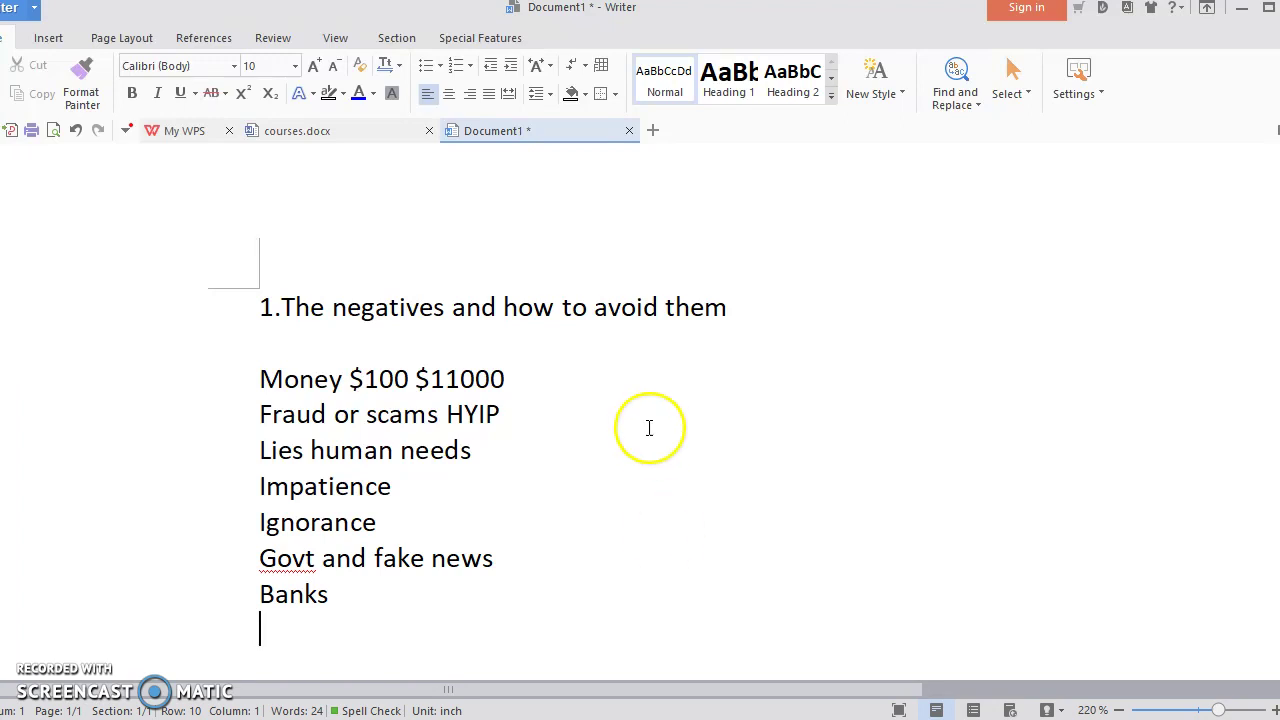
{"action": "left_click", "coordinate": [375, 133]}
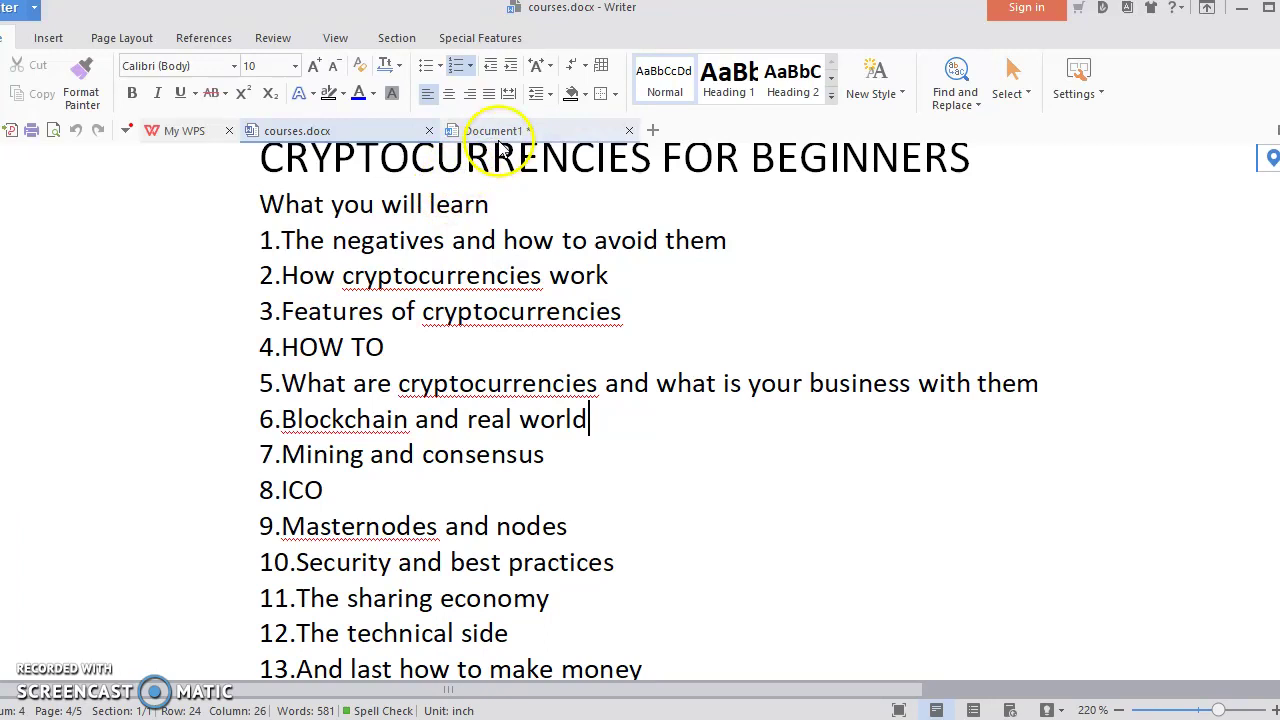
{"action": "left_click", "coordinate": [197, 276]}
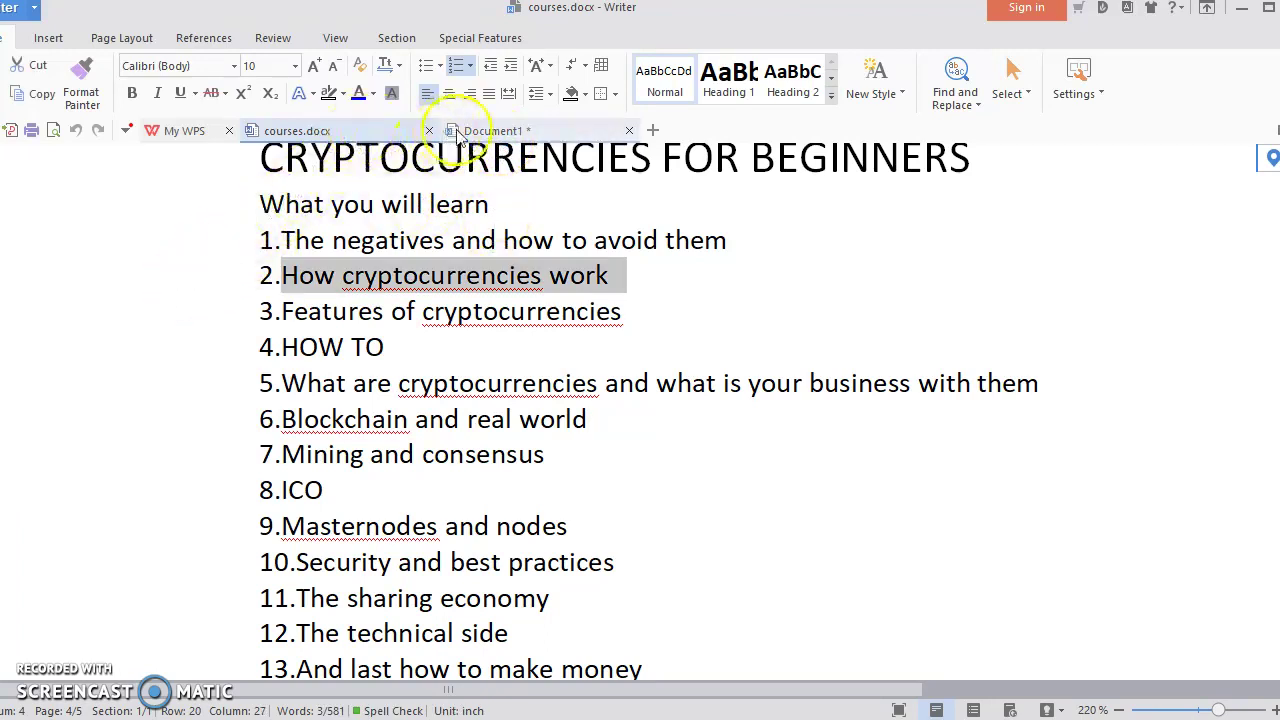
{"action": "left_click", "coordinate": [533, 132]}
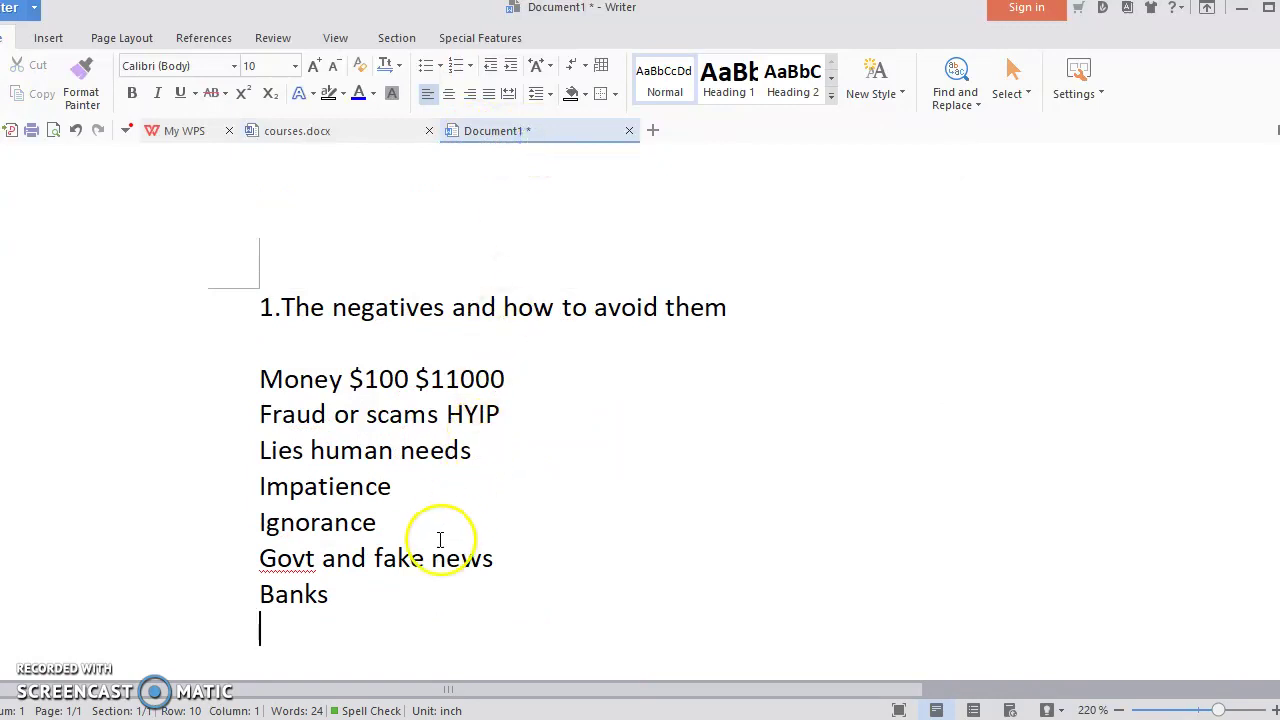